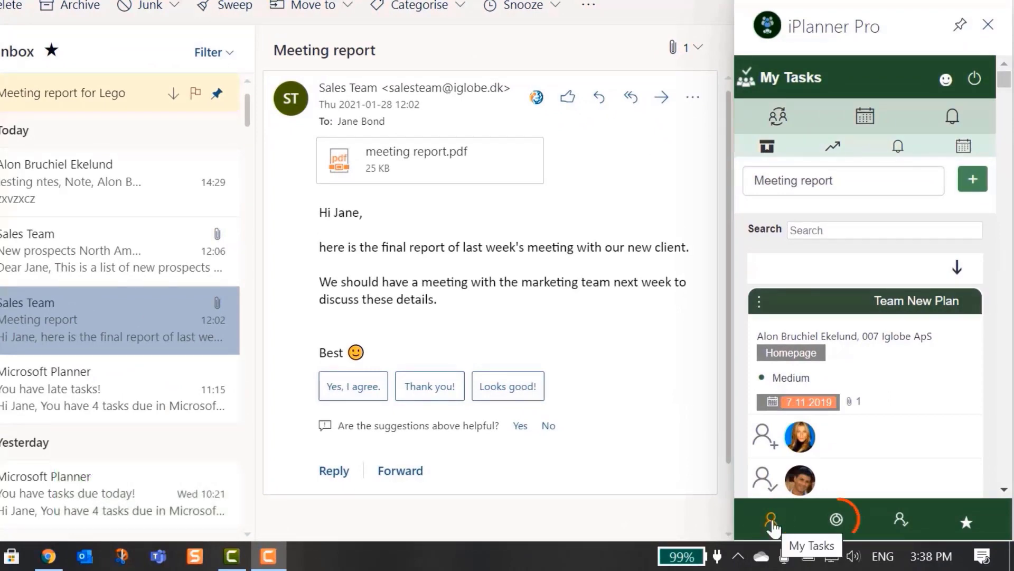
Step: From the Hub, open the iGlobe CRM Demo plan and view its Assigned by me tasks
left_click(837, 523)
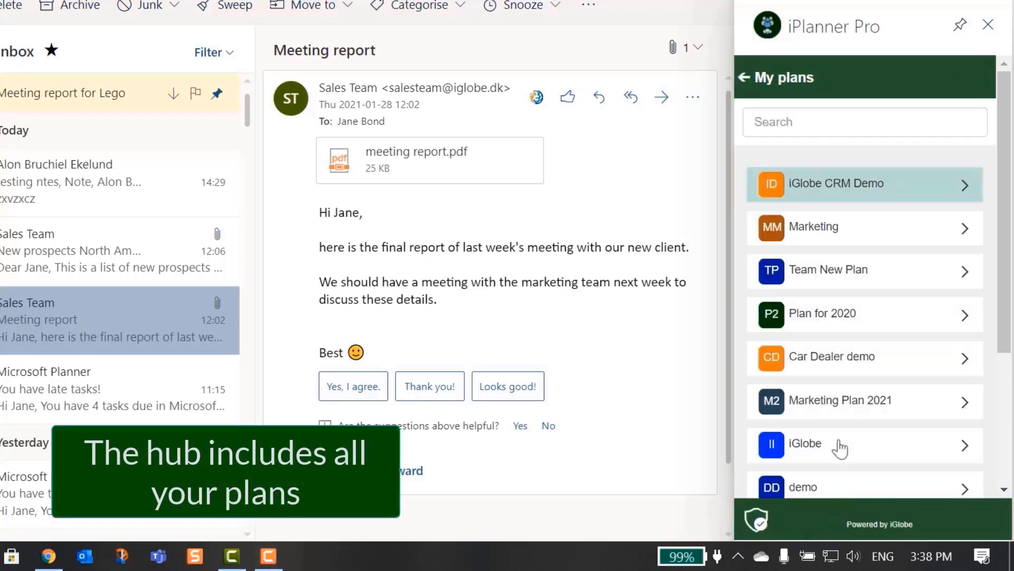
left_click(849, 200)
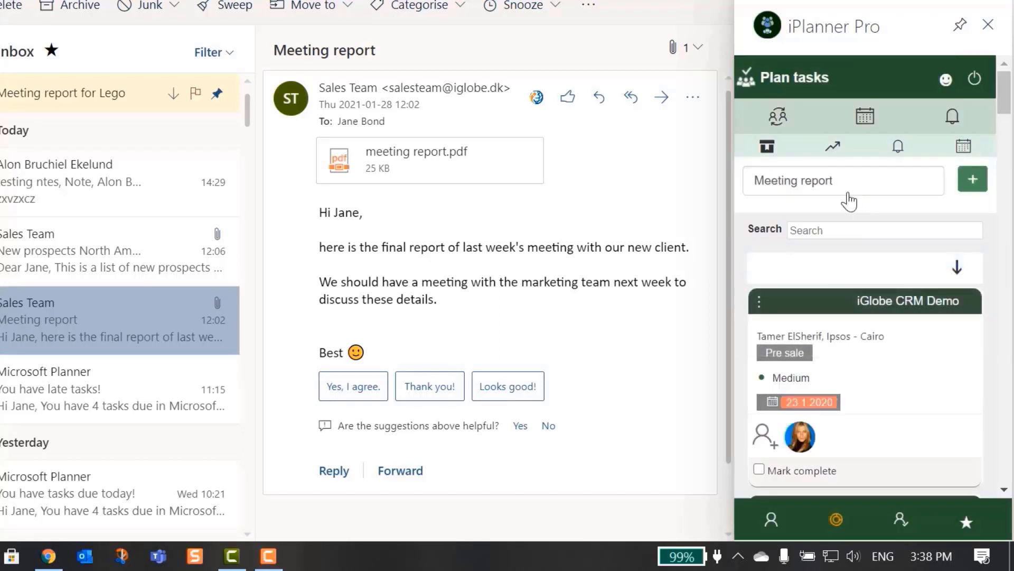
left_click(901, 520)
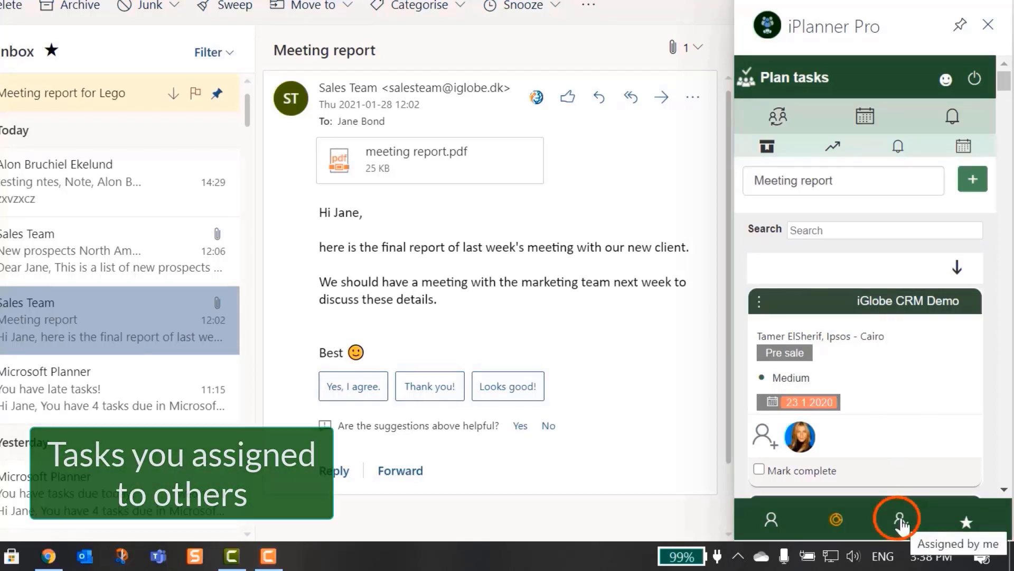
Step: Set iGlobe CRM Demo as the default plan via the star and save it
left_click(967, 522)
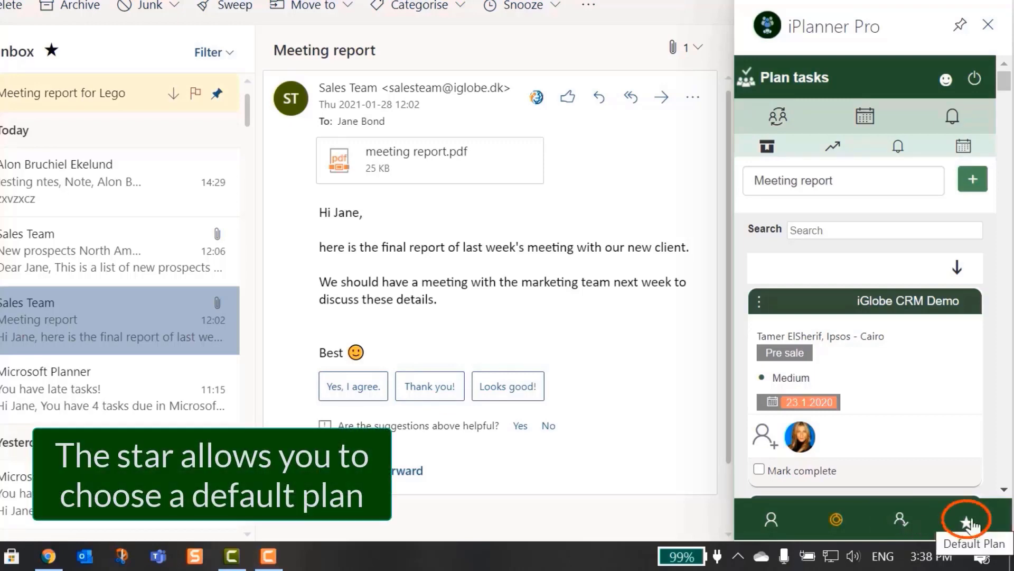
left_click(969, 524)
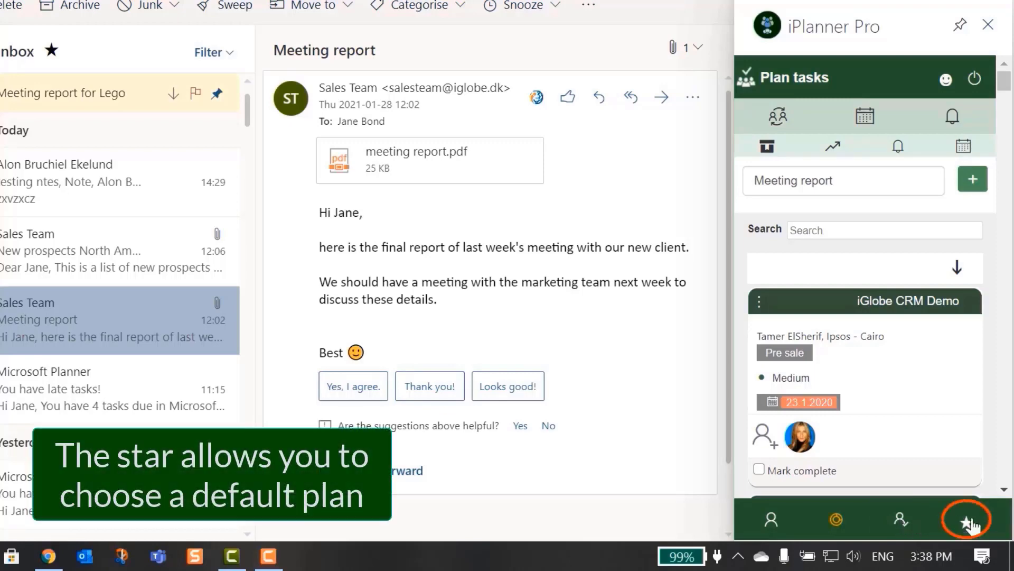
left_click(926, 281)
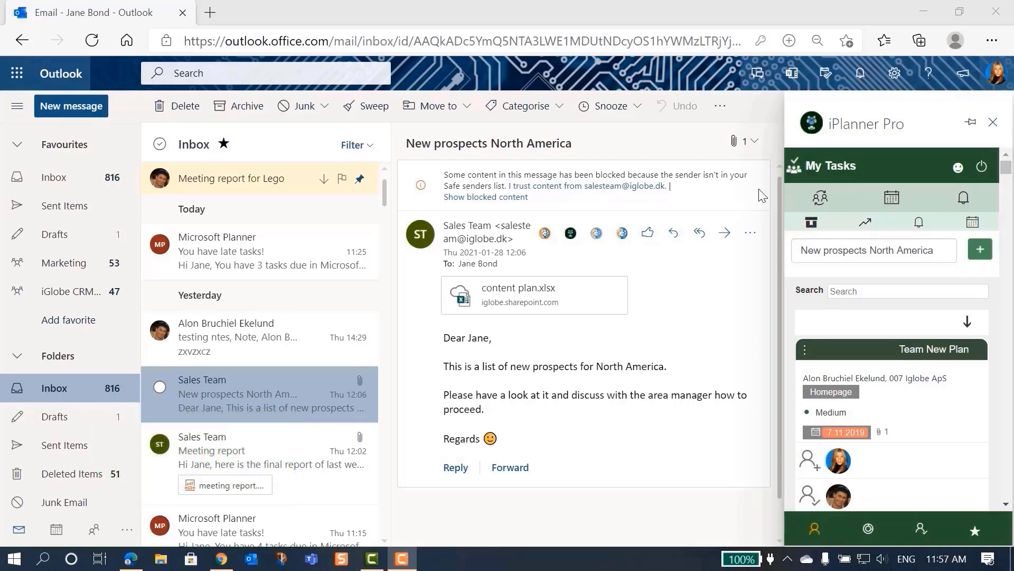
Step: Filter My Tasks to Assigned to me, Late due date and Urgent priority
left_click(820, 203)
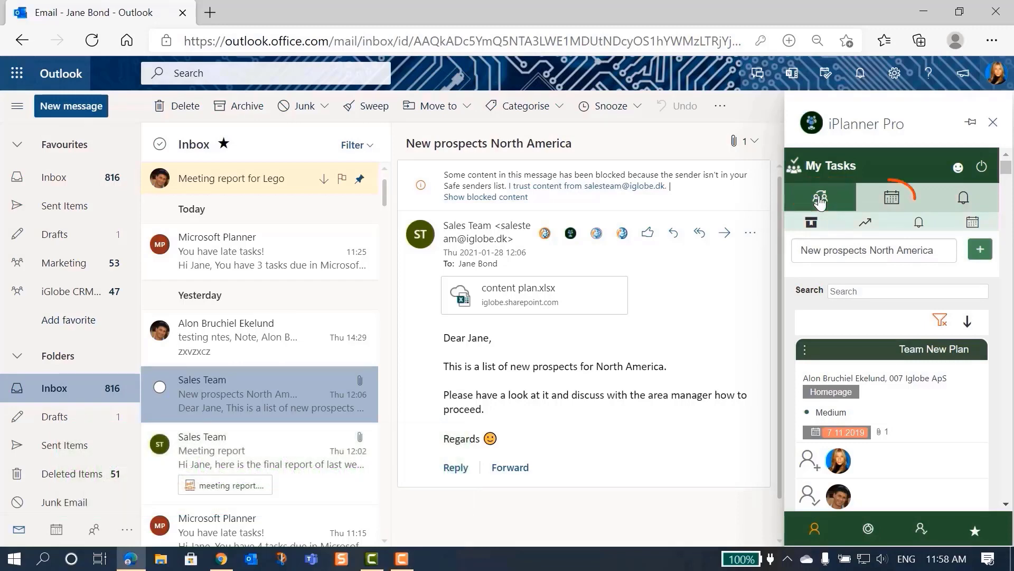
left_click(890, 198)
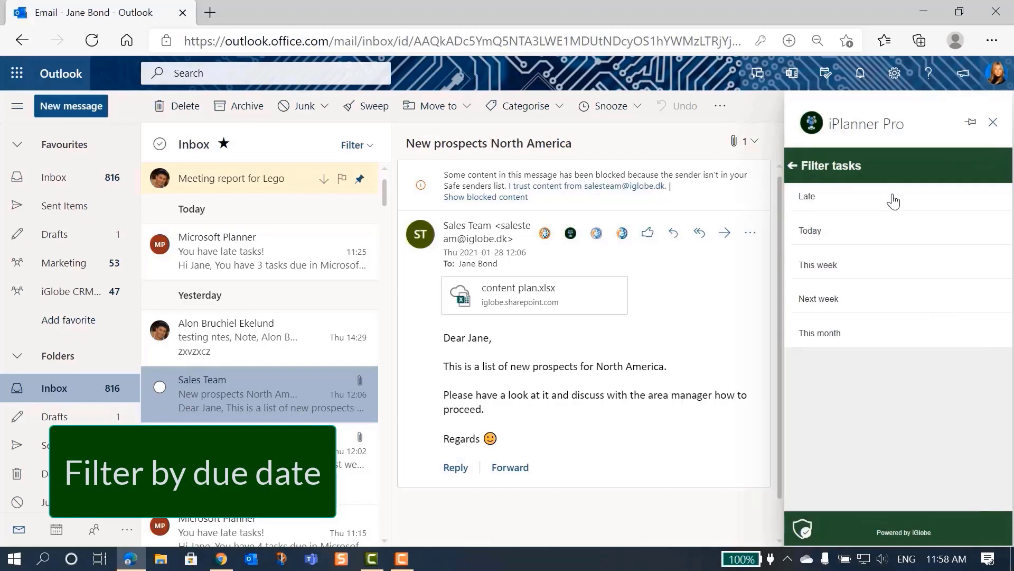
left_click(833, 264)
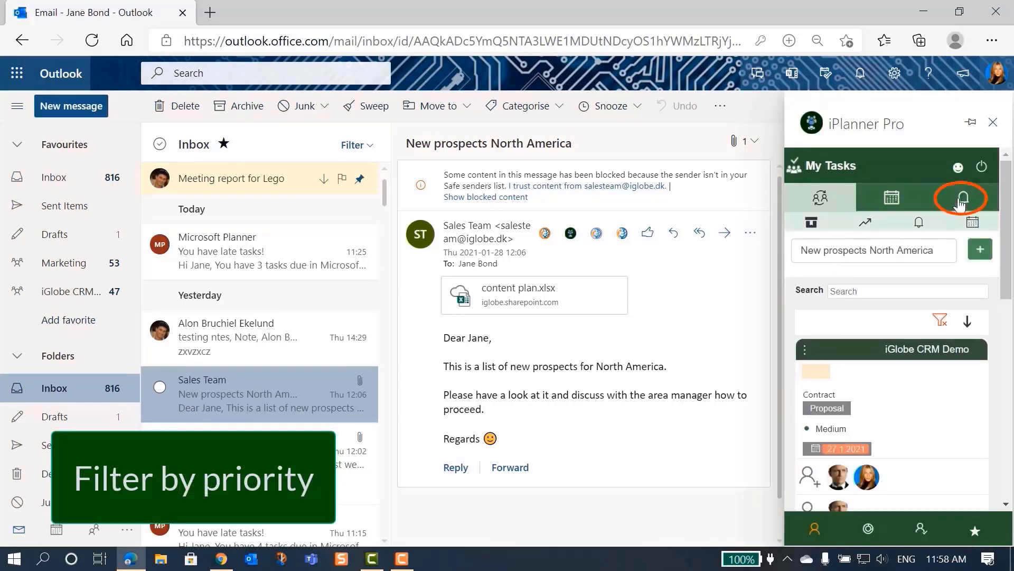
left_click(960, 205)
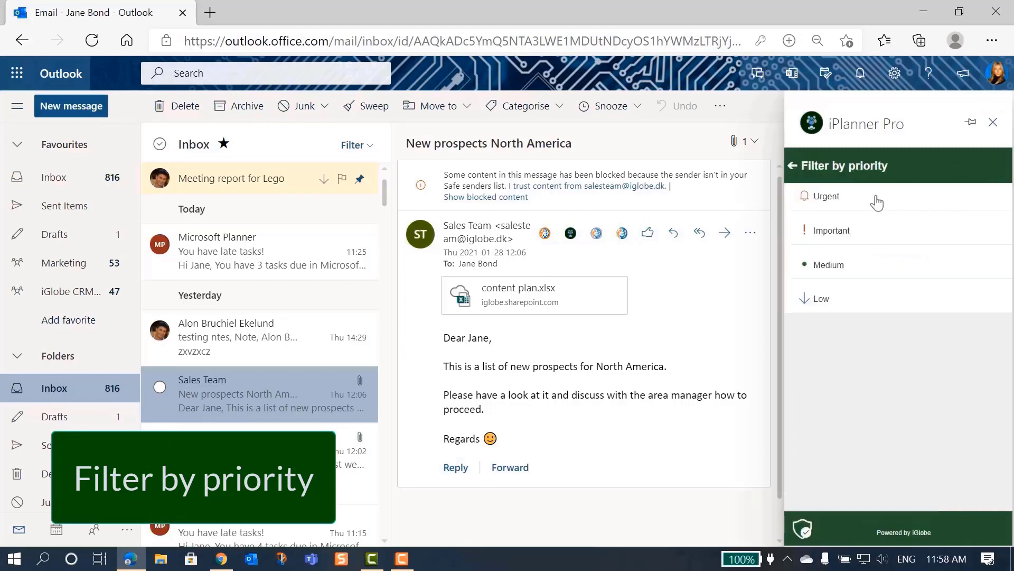
left_click(839, 200)
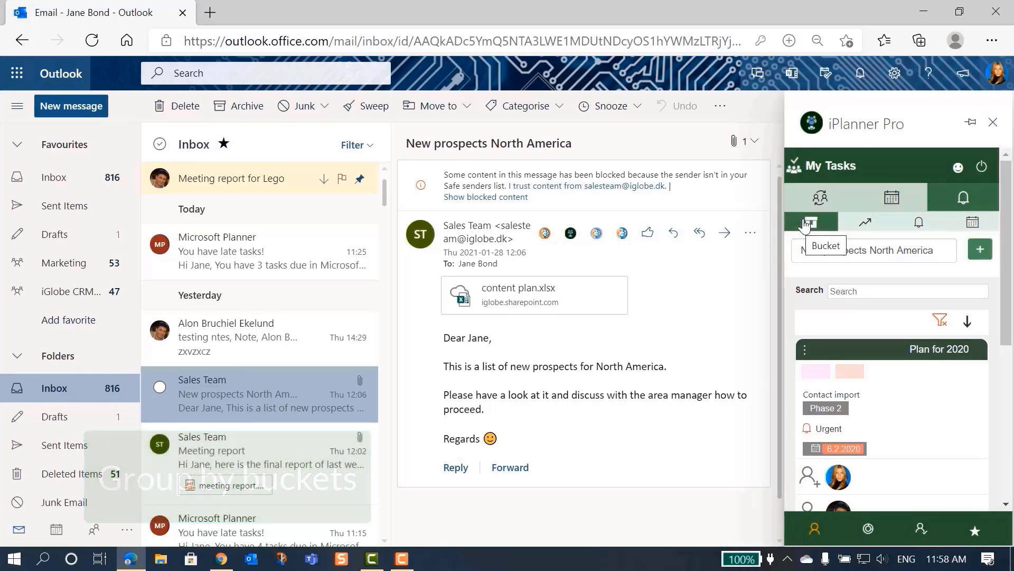
Step: Try Bucket, Status and Priority groupings, finishing with Due date grouping (Late, 2 tasks)
left_click(805, 225)
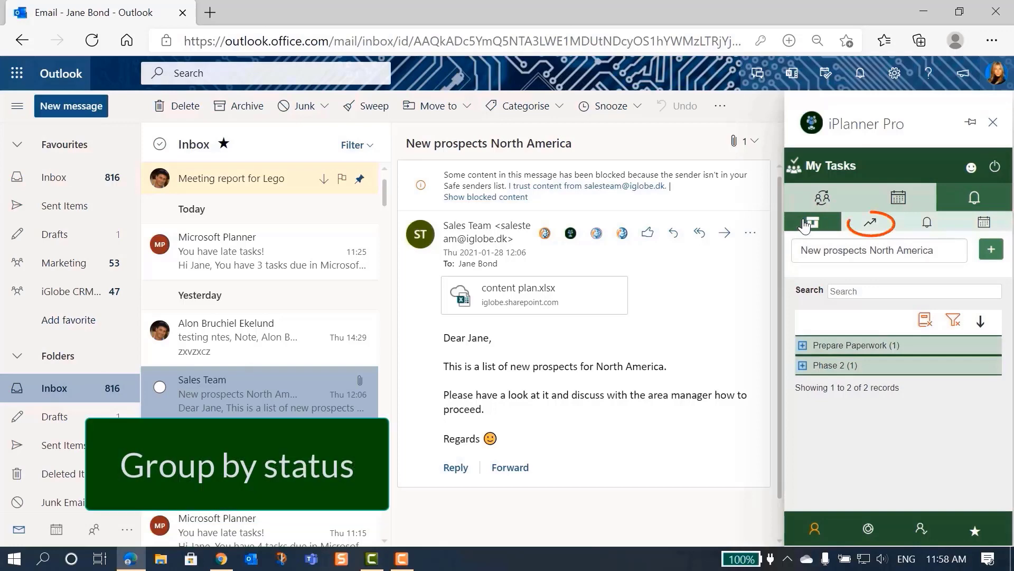
left_click(869, 224)
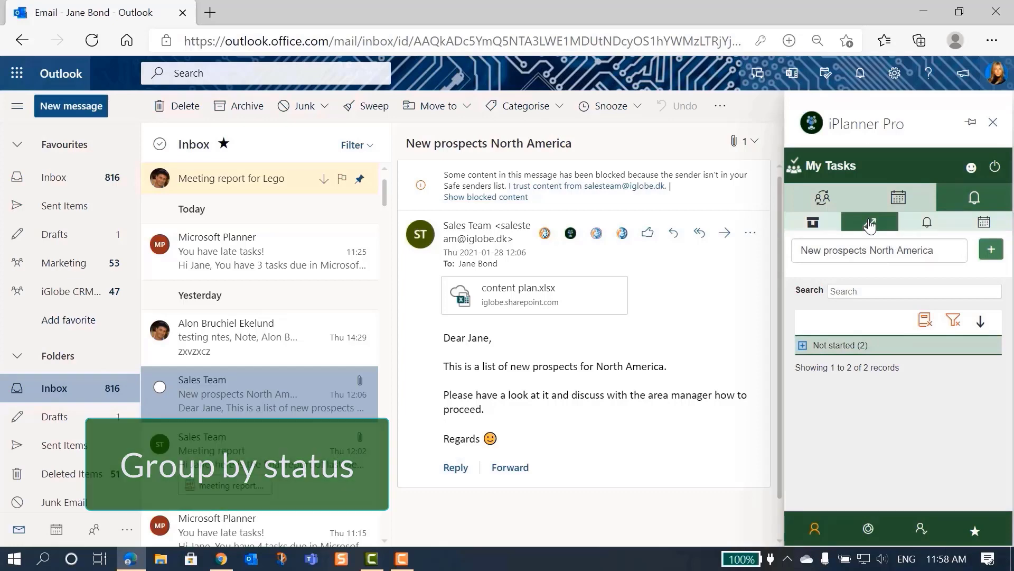
left_click(928, 225)
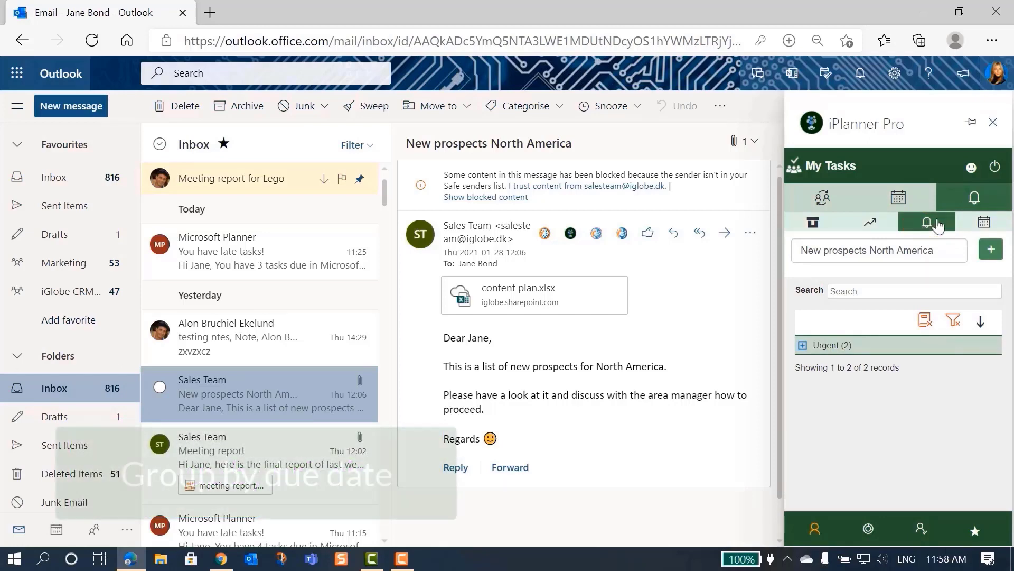
left_click(983, 223)
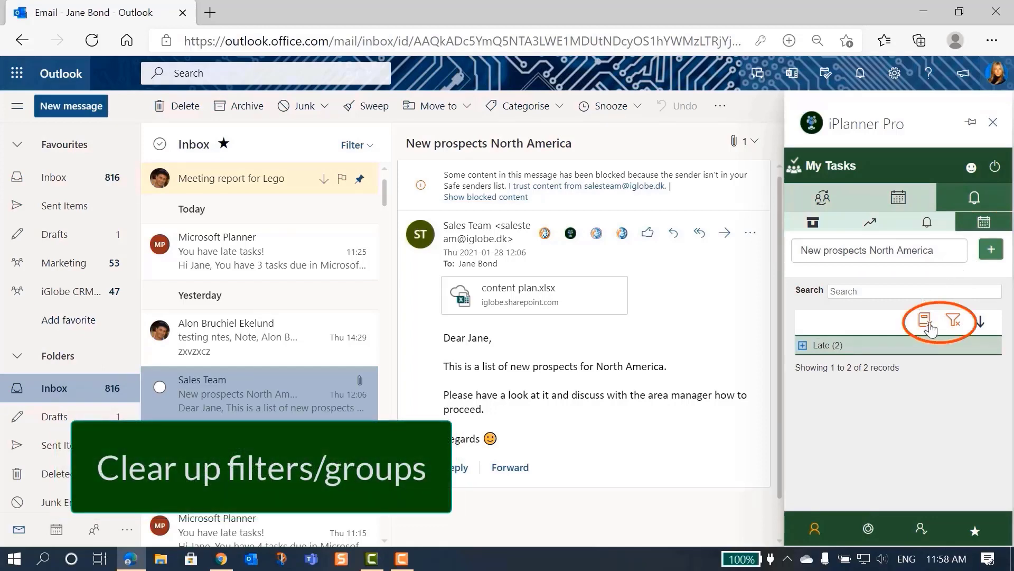
Step: Clear grouping and filters, then reverse the sort order and restore it
left_click(924, 320)
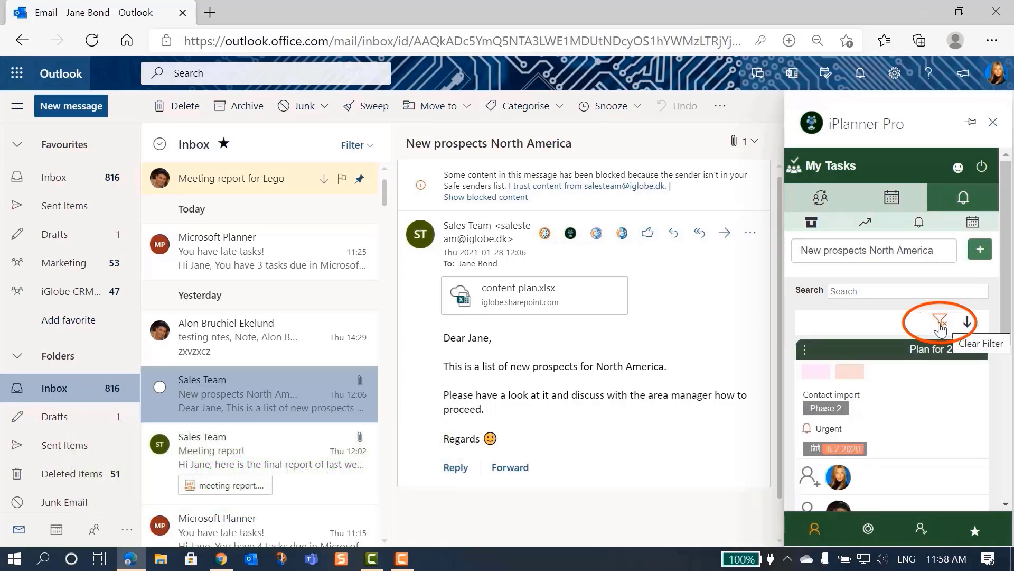
left_click(945, 327)
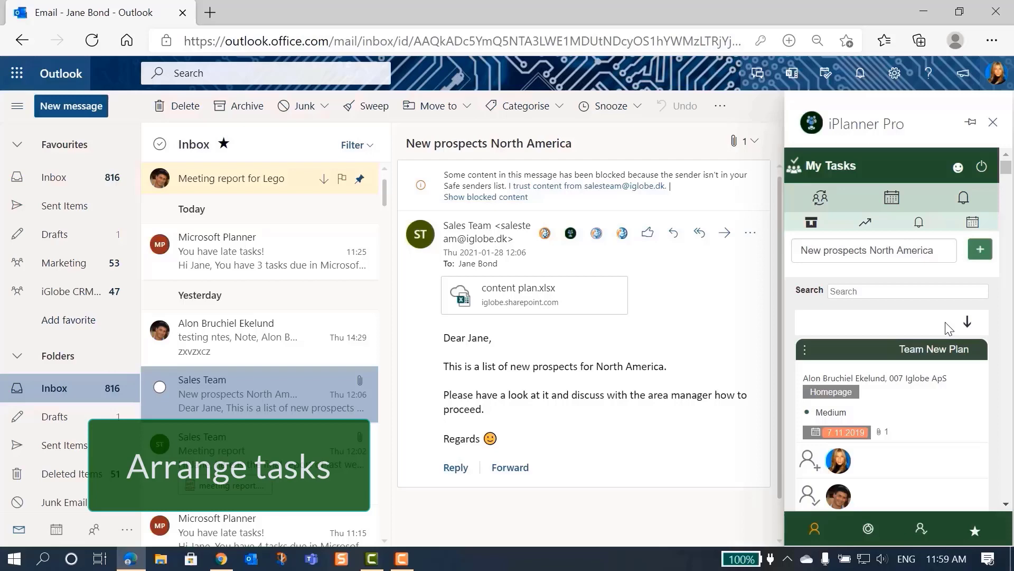
left_click(966, 325)
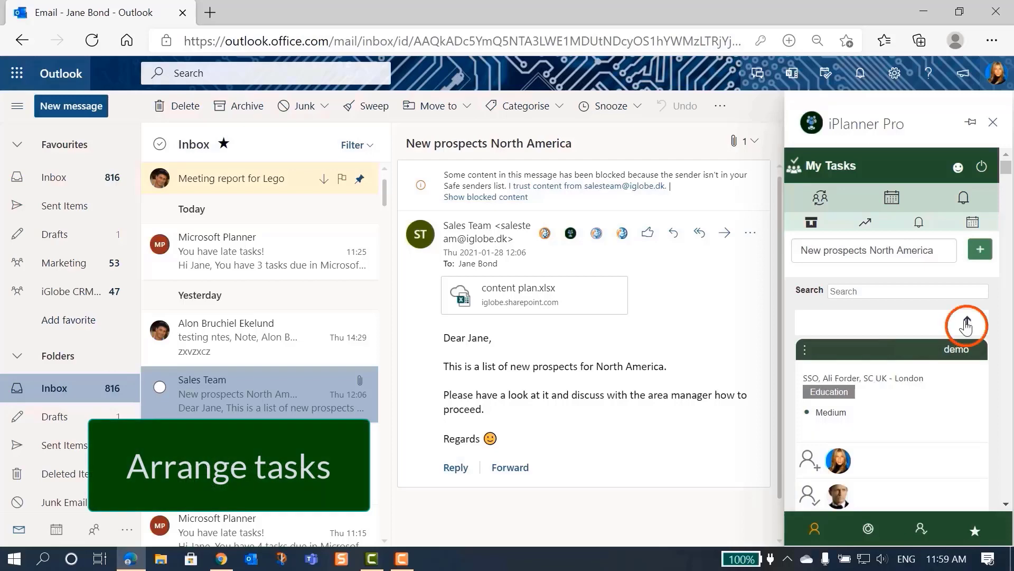
left_click(966, 325)
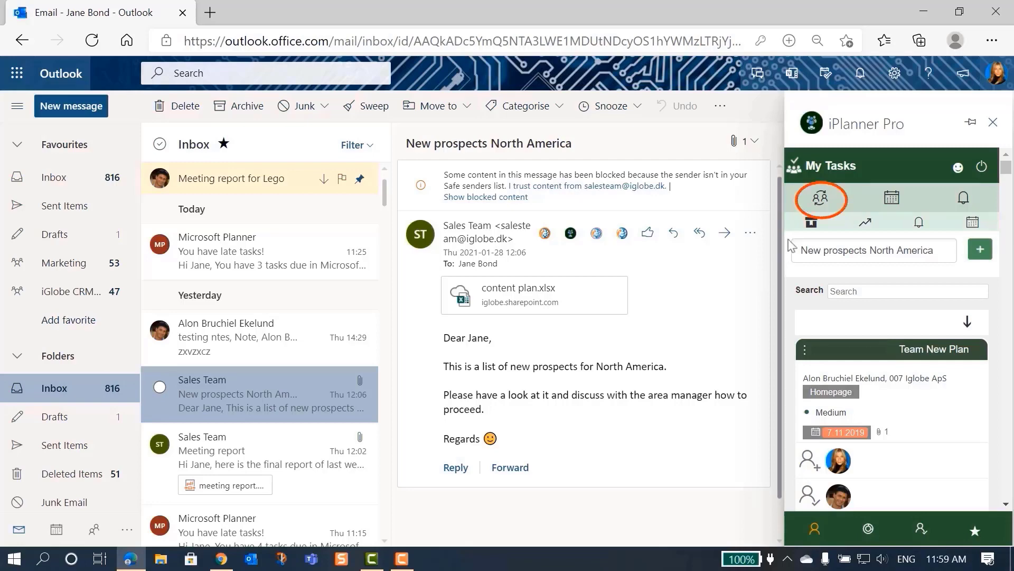
left_click(821, 207)
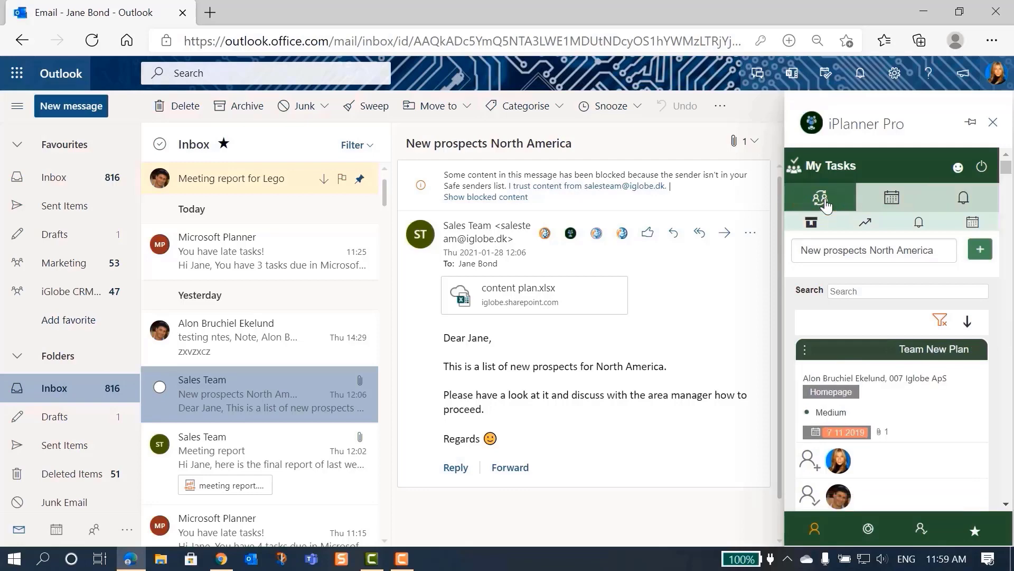
left_click(920, 226)
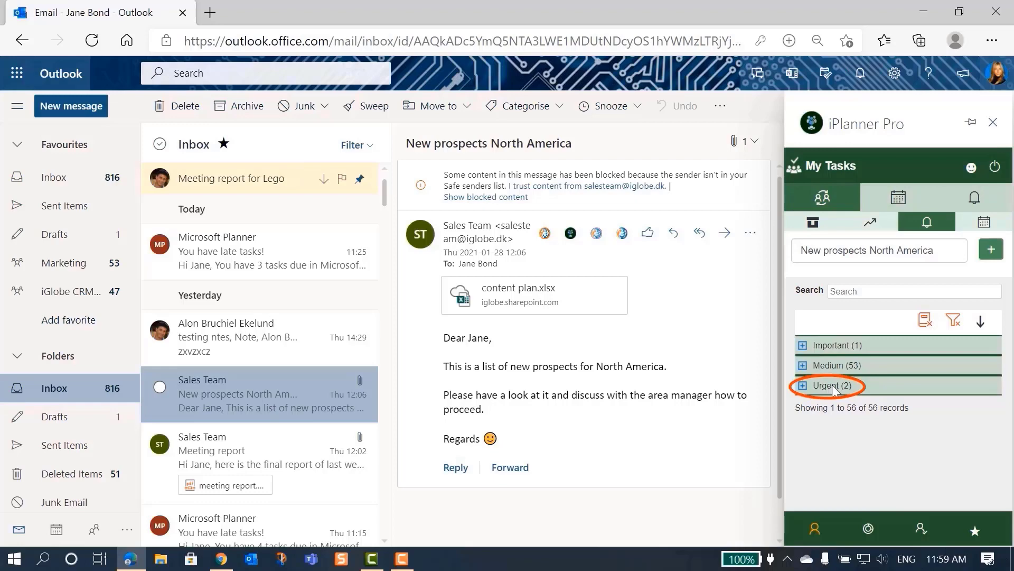
left_click(846, 386)
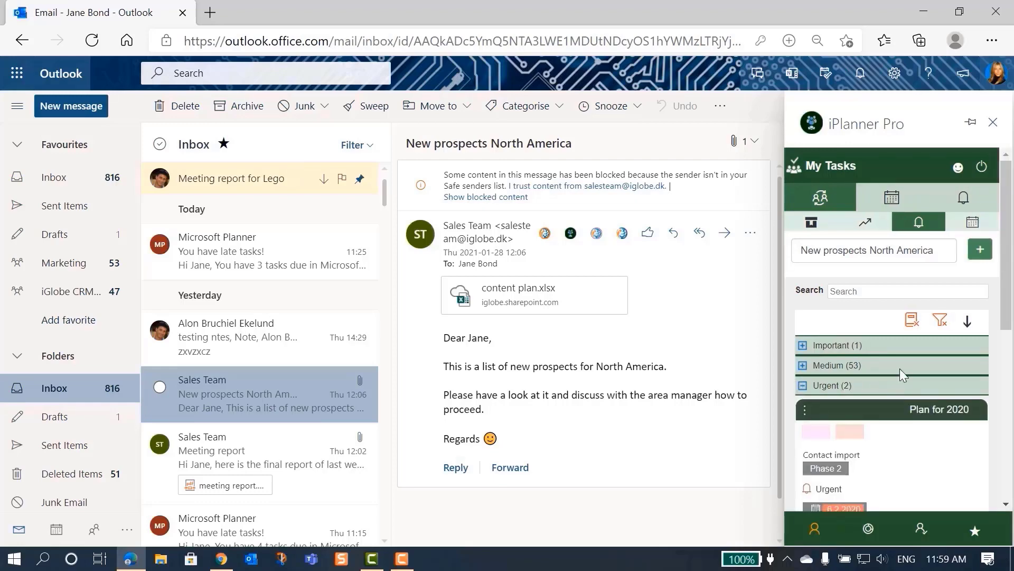
left_click_drag(1007, 190, 1011, 239)
scroll(1011, 230, "down", 1)
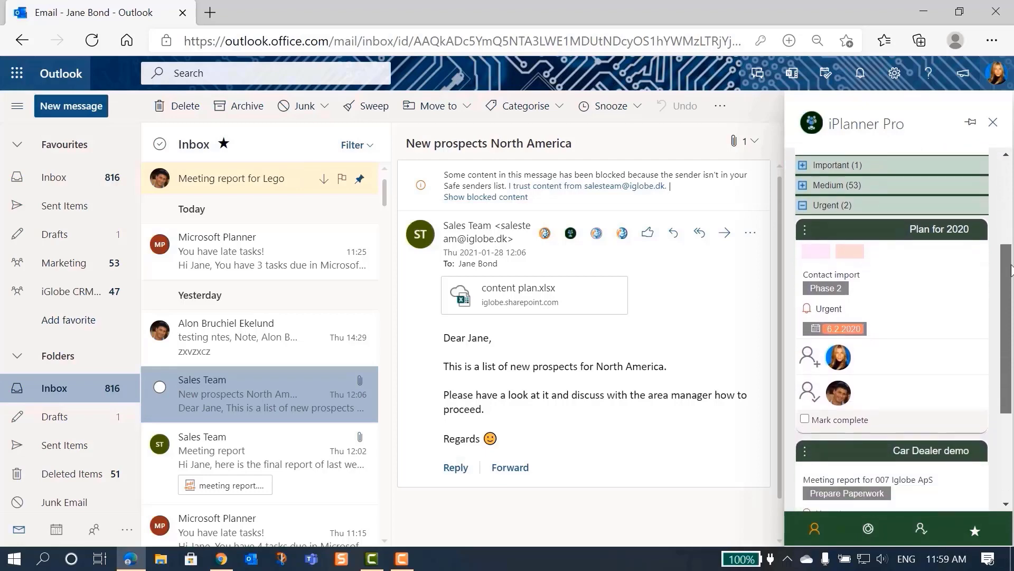
scroll(1011, 215, "down", 1)
scroll(1010, 198, "down", 1)
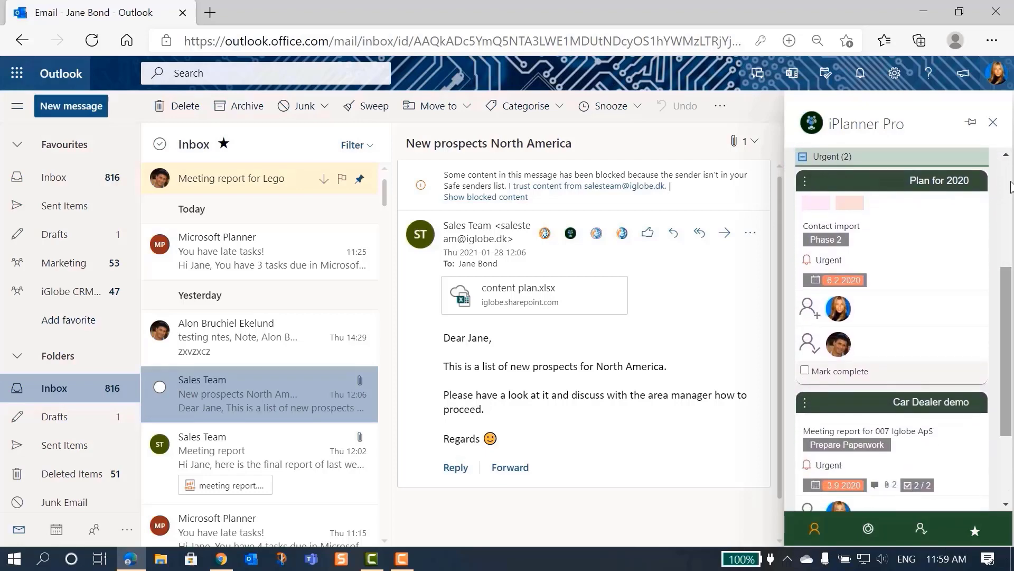
left_click_drag(1006, 289, 1007, 175)
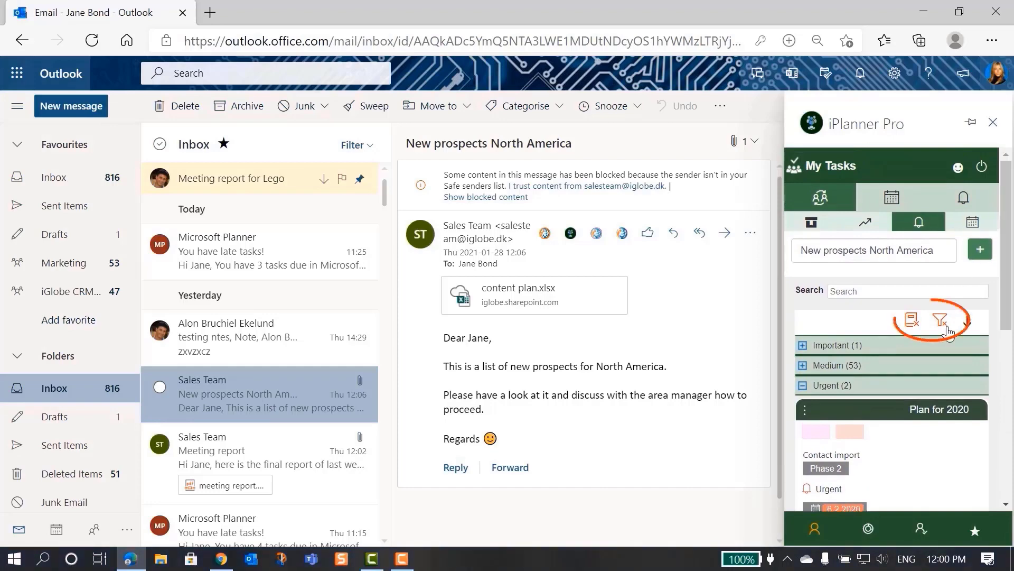
left_click(941, 321)
left_click(953, 321)
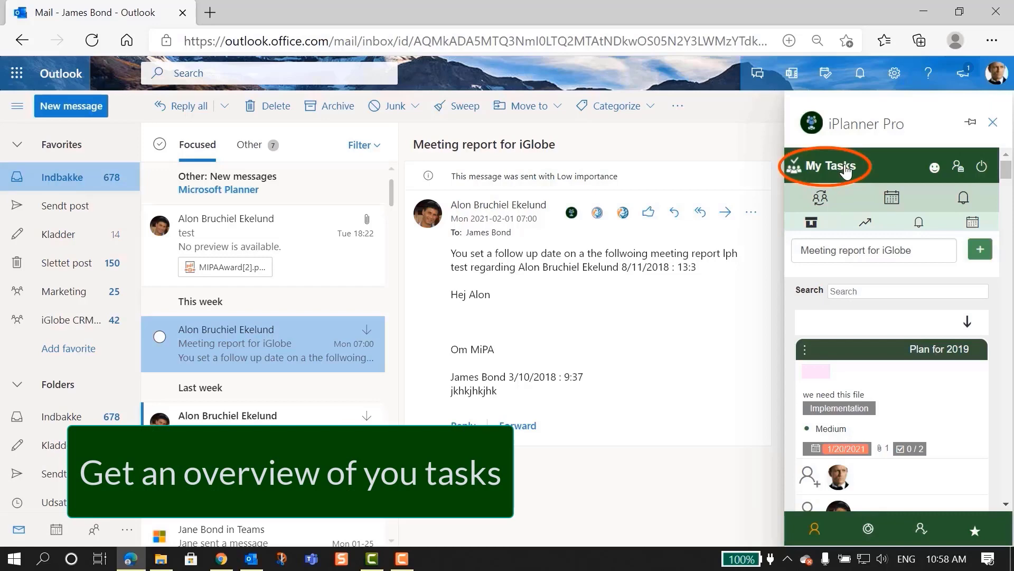
Step: Open the Planner hub from the My Tasks header, then its My tasks board
left_click(846, 172)
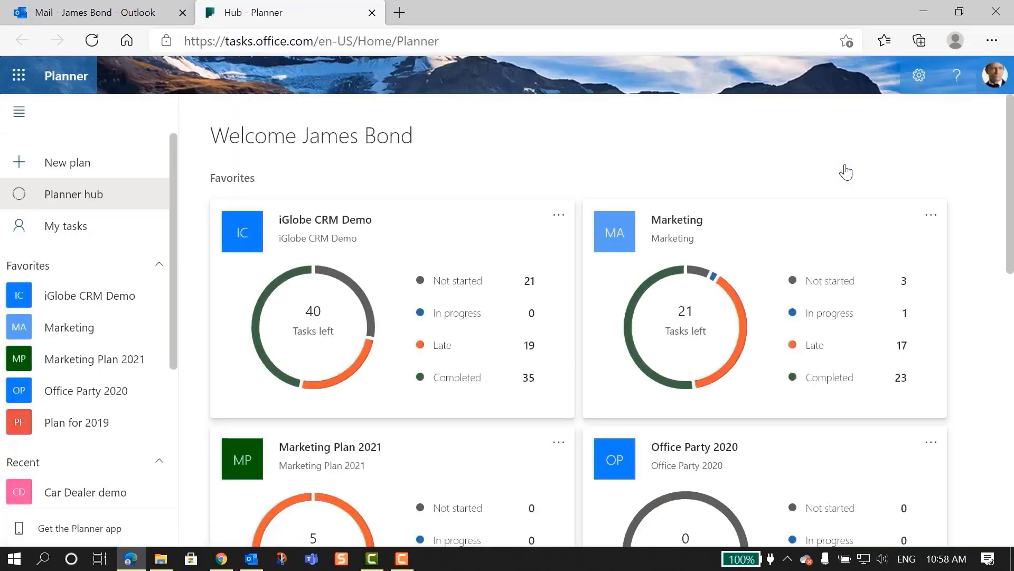
scroll(846, 173, "down", 2)
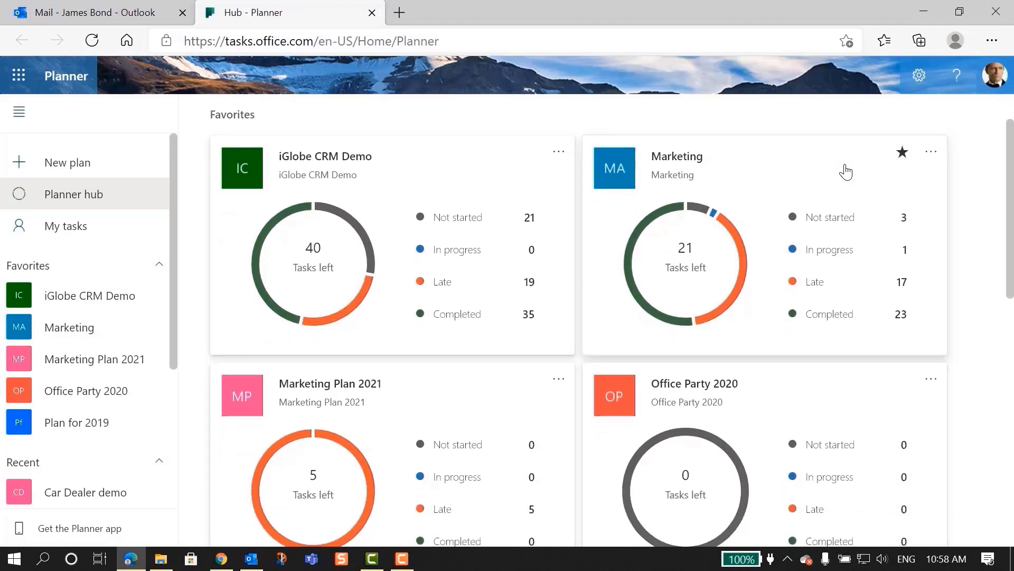
scroll(846, 172, "down", 2)
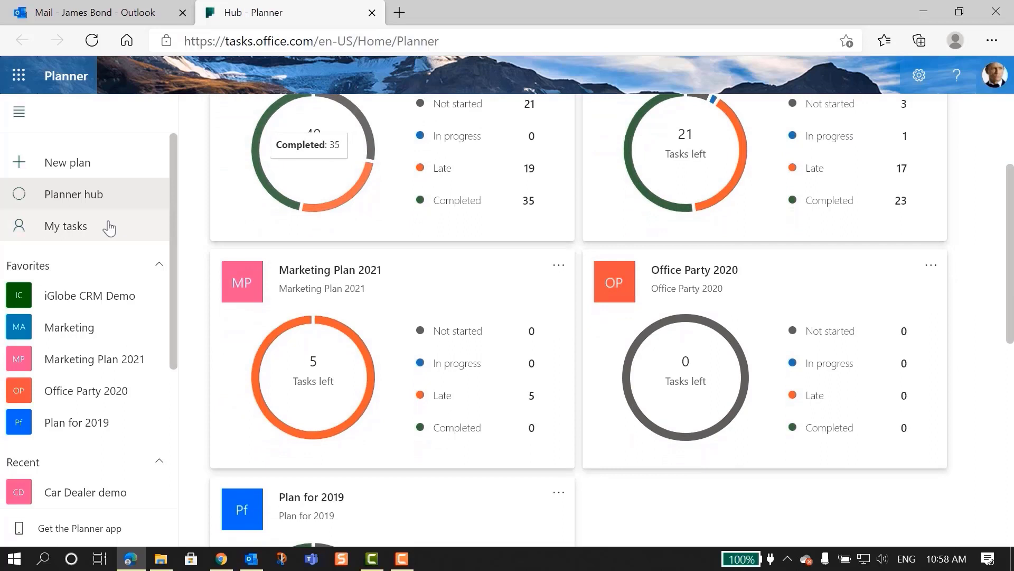
left_click(93, 230)
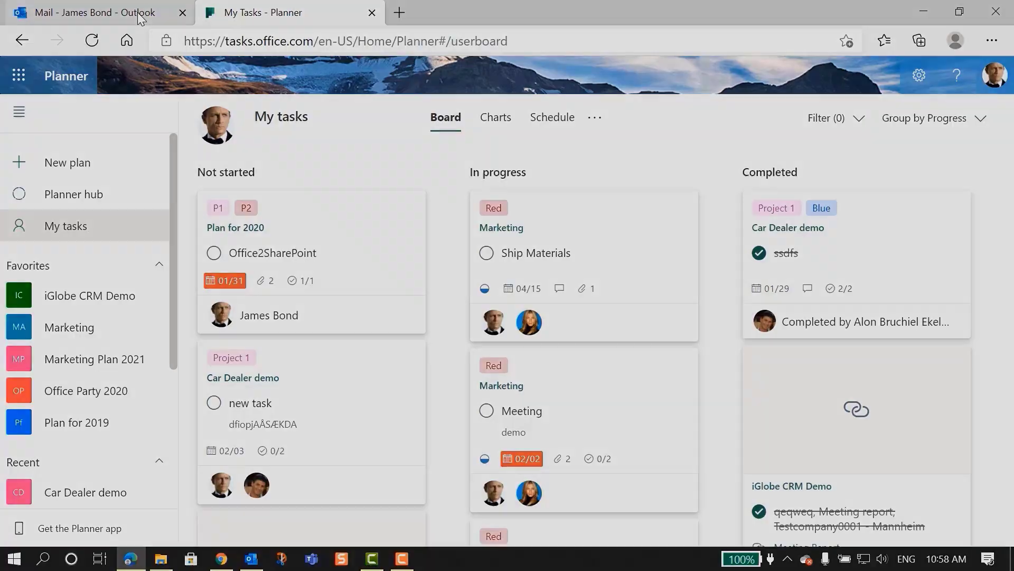
Step: Return to the Outlook mail tab with the iPlanner Pro panel
left_click(137, 13)
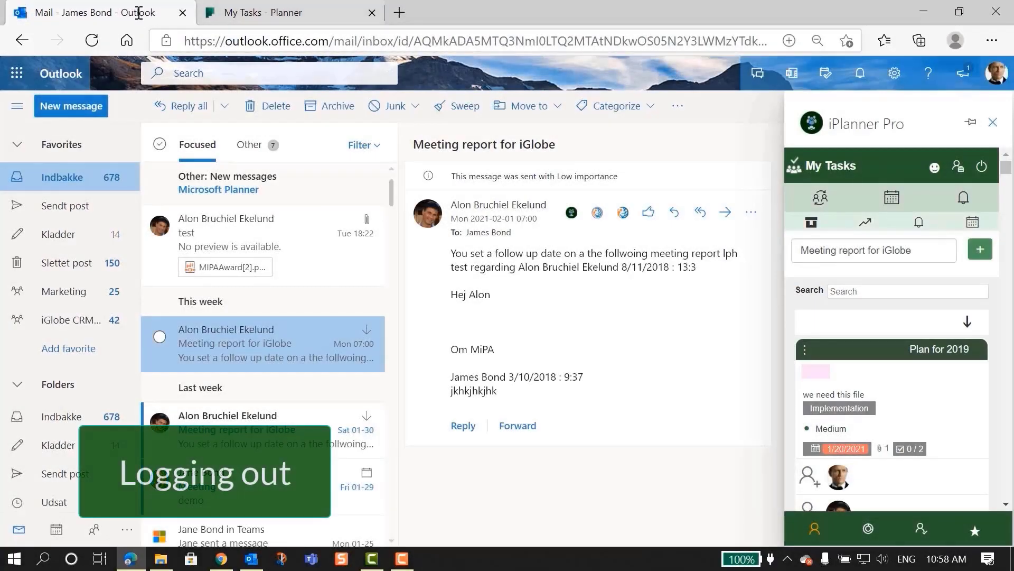